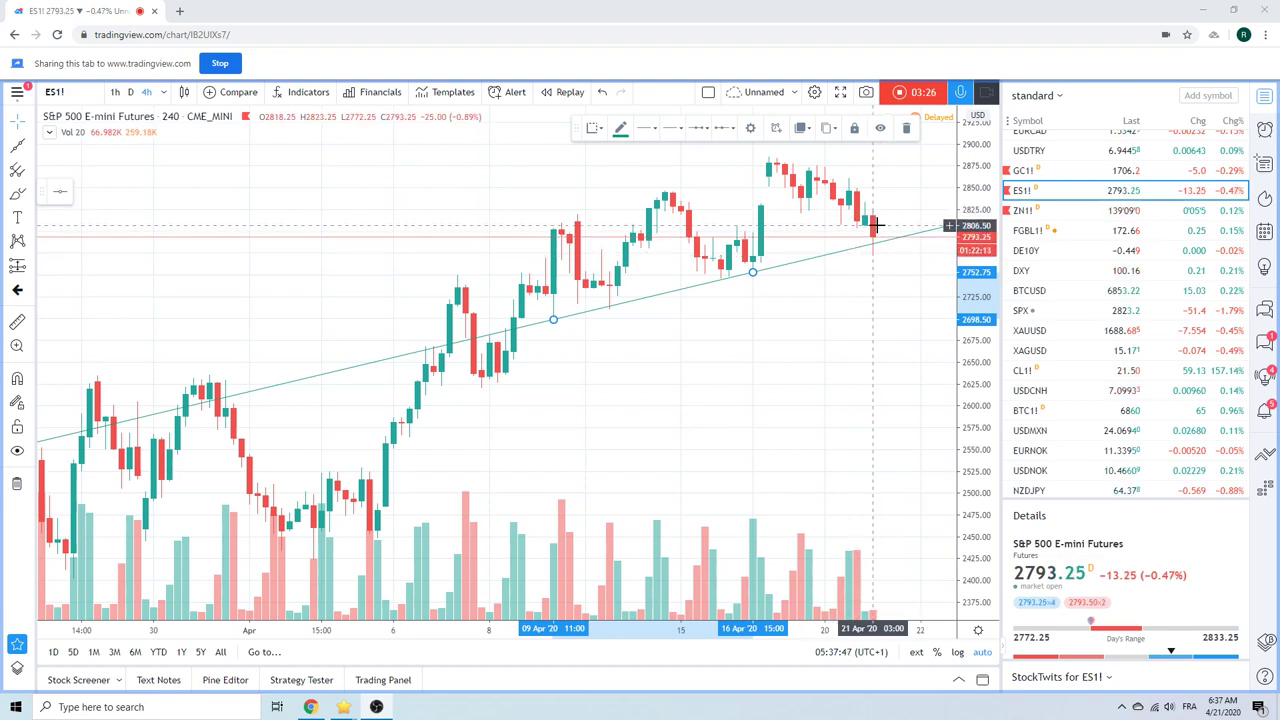
Scroll the watchlist down to the forex pairs
{"action": "scroll", "coordinate": [875, 226], "scroll_direction": "down", "scroll_amount": 2}
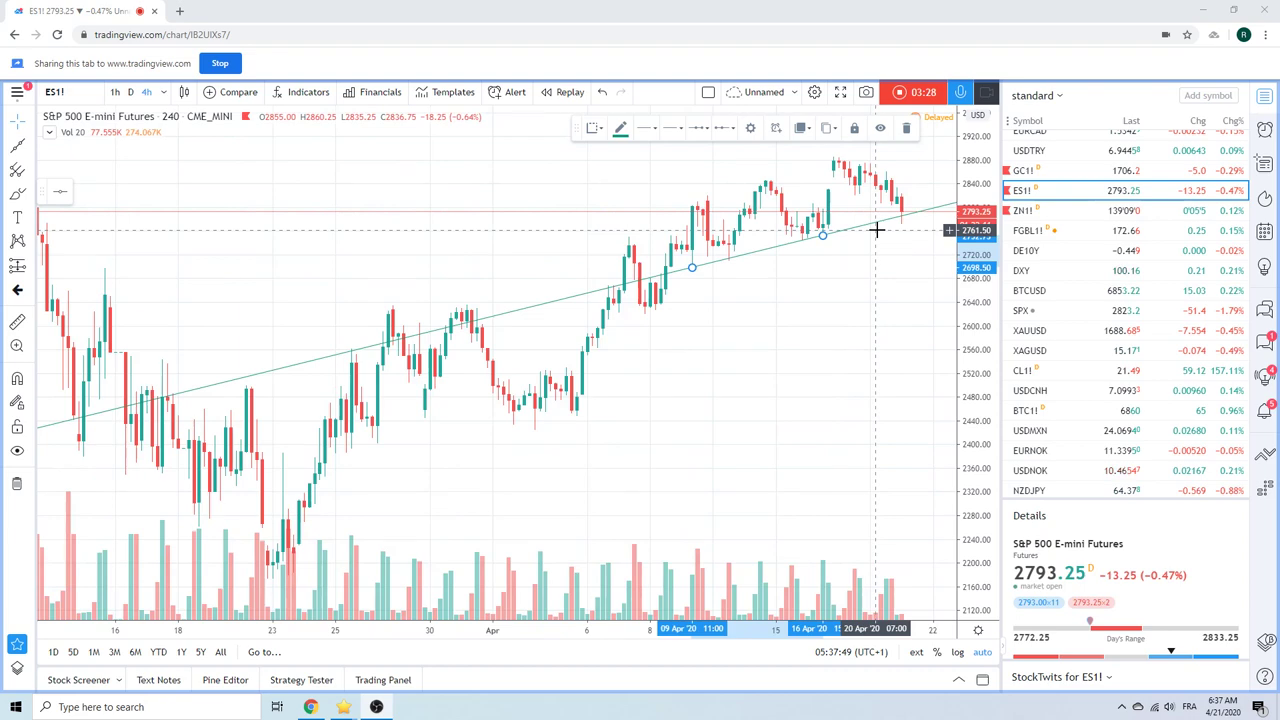
{"action": "scroll", "coordinate": [875, 230], "scroll_direction": "up", "scroll_amount": 1}
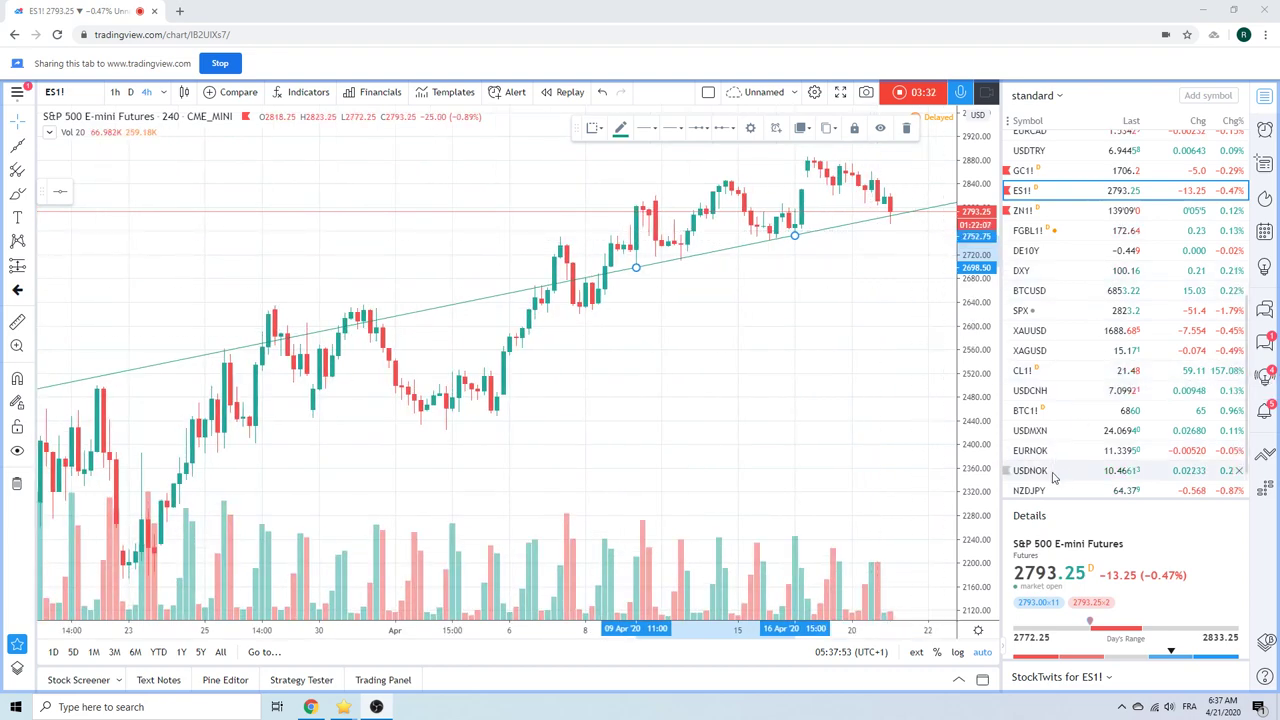
{"action": "scroll", "coordinate": [1090, 323], "scroll_direction": "down", "scroll_amount": 2}
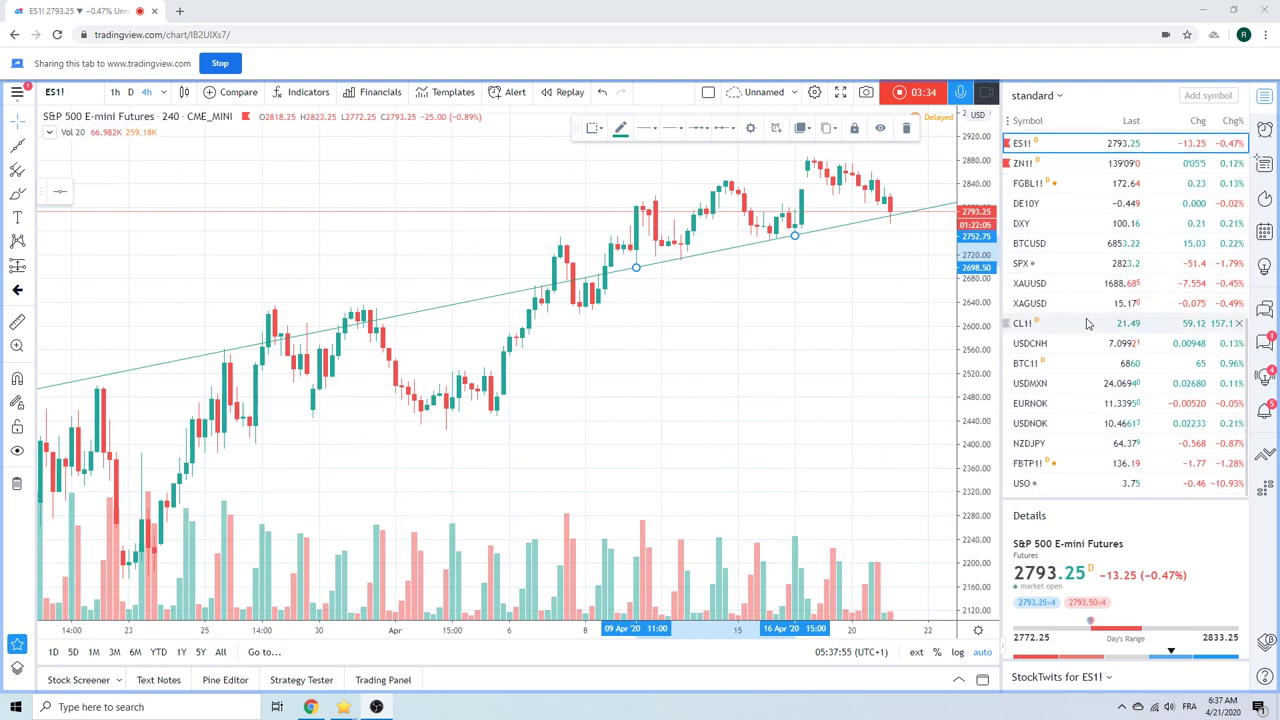
{"action": "scroll", "coordinate": [1063, 260], "scroll_direction": "down", "scroll_amount": 5}
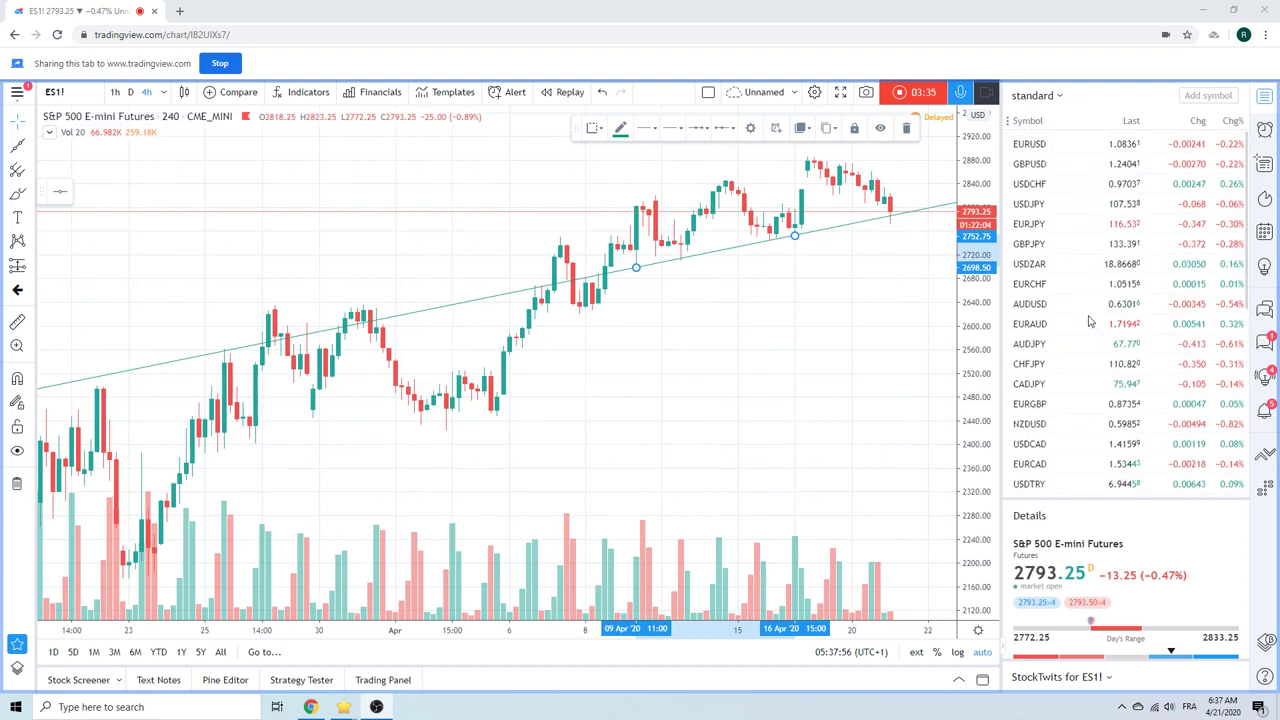
On USDJPY, draw an Extended line through the 14 Apr and 20 Apr lows
{"action": "left_click", "coordinate": [1032, 203]}
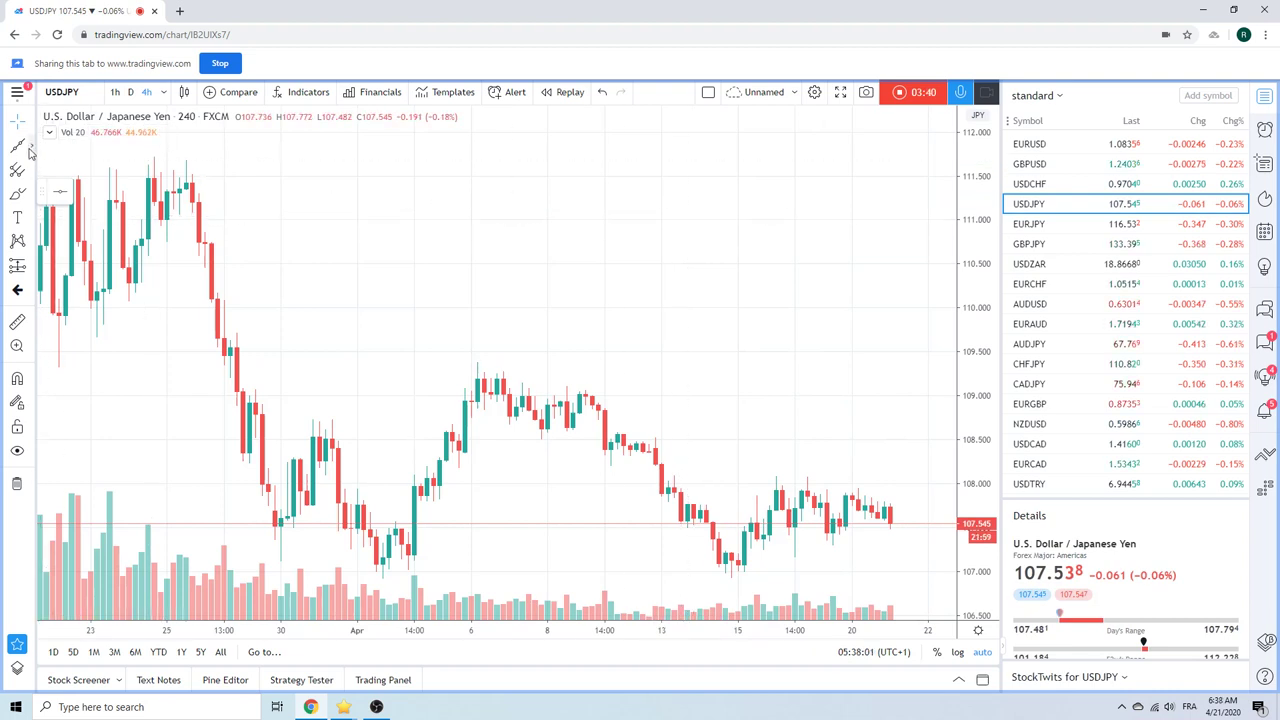
{"action": "left_click", "coordinate": [30, 148]}
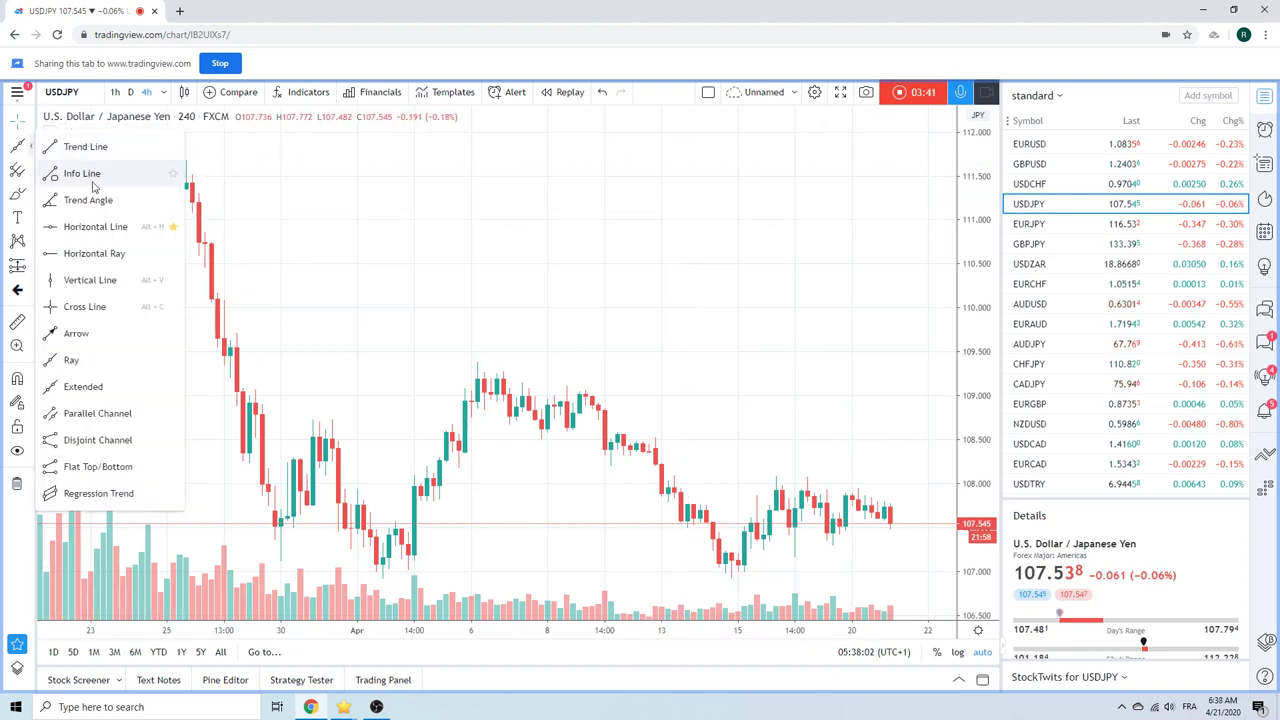
{"action": "left_click", "coordinate": [129, 394]}
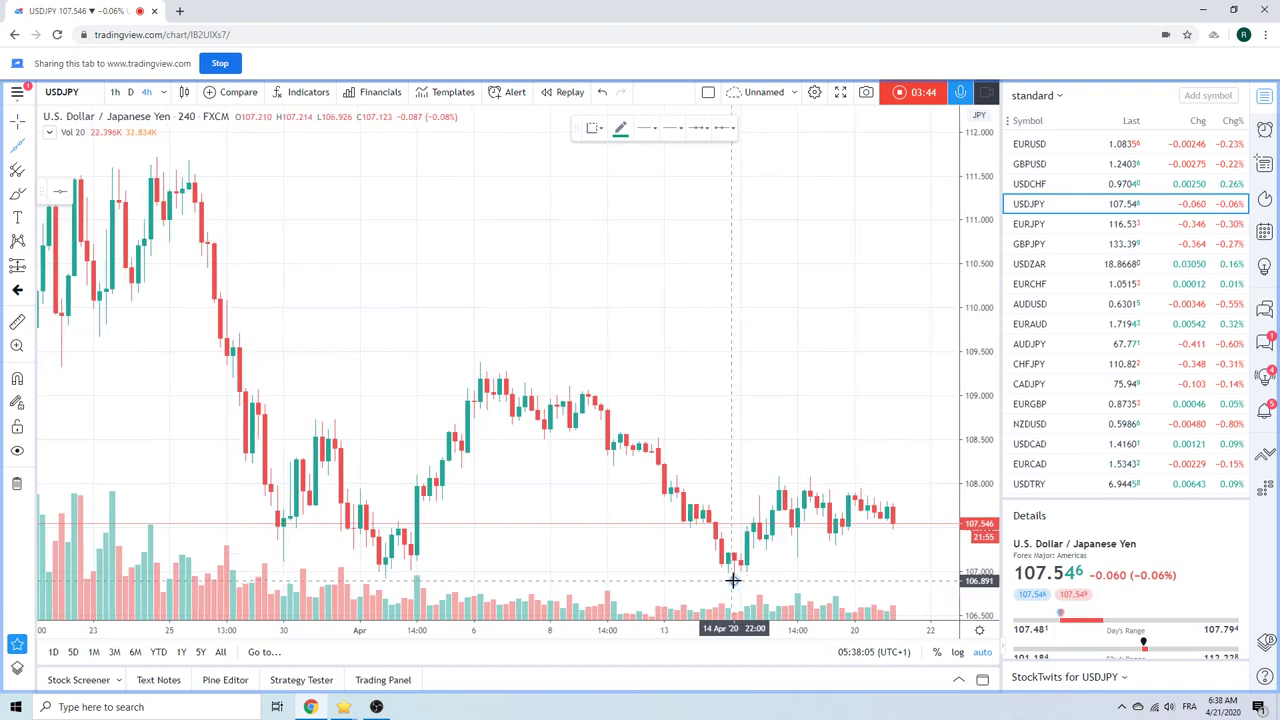
{"action": "left_click", "coordinate": [733, 580]}
{"action": "left_click", "coordinate": [867, 534]}
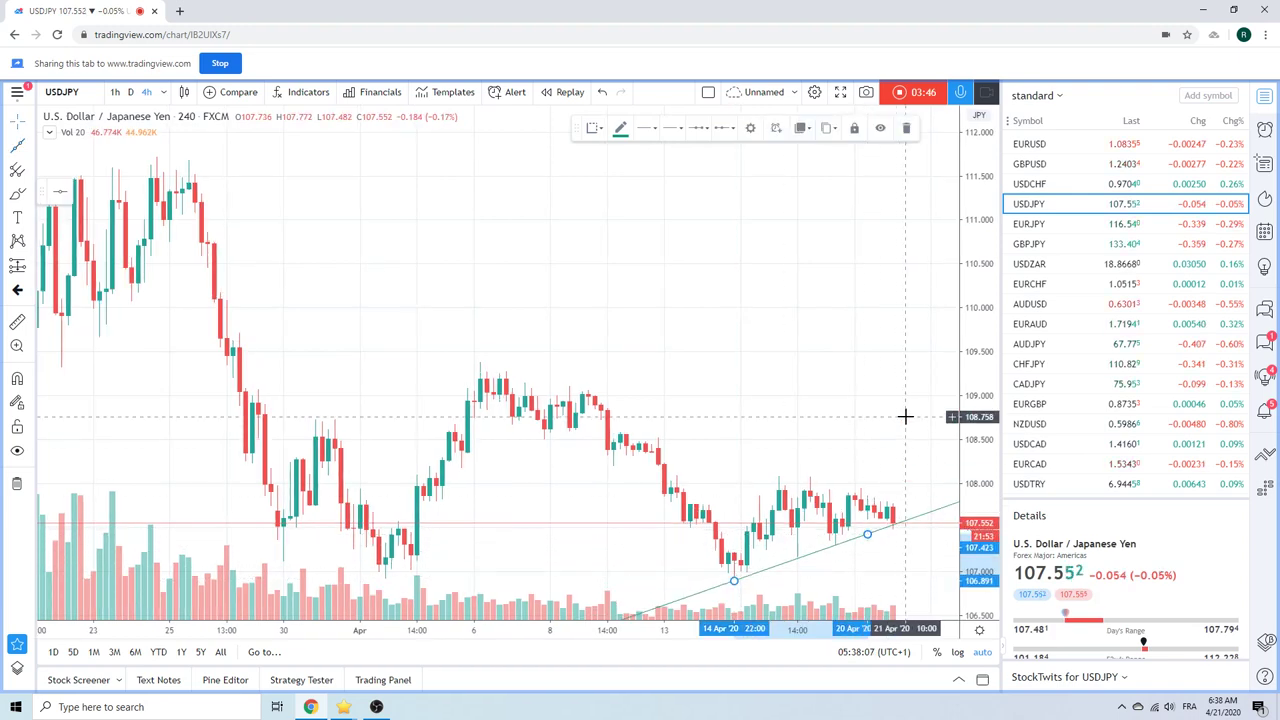
{"action": "scroll", "coordinate": [586, 266], "scroll_direction": "up", "scroll_amount": 1}
{"action": "scroll", "coordinate": [600, 279], "scroll_direction": "up", "scroll_amount": 1}
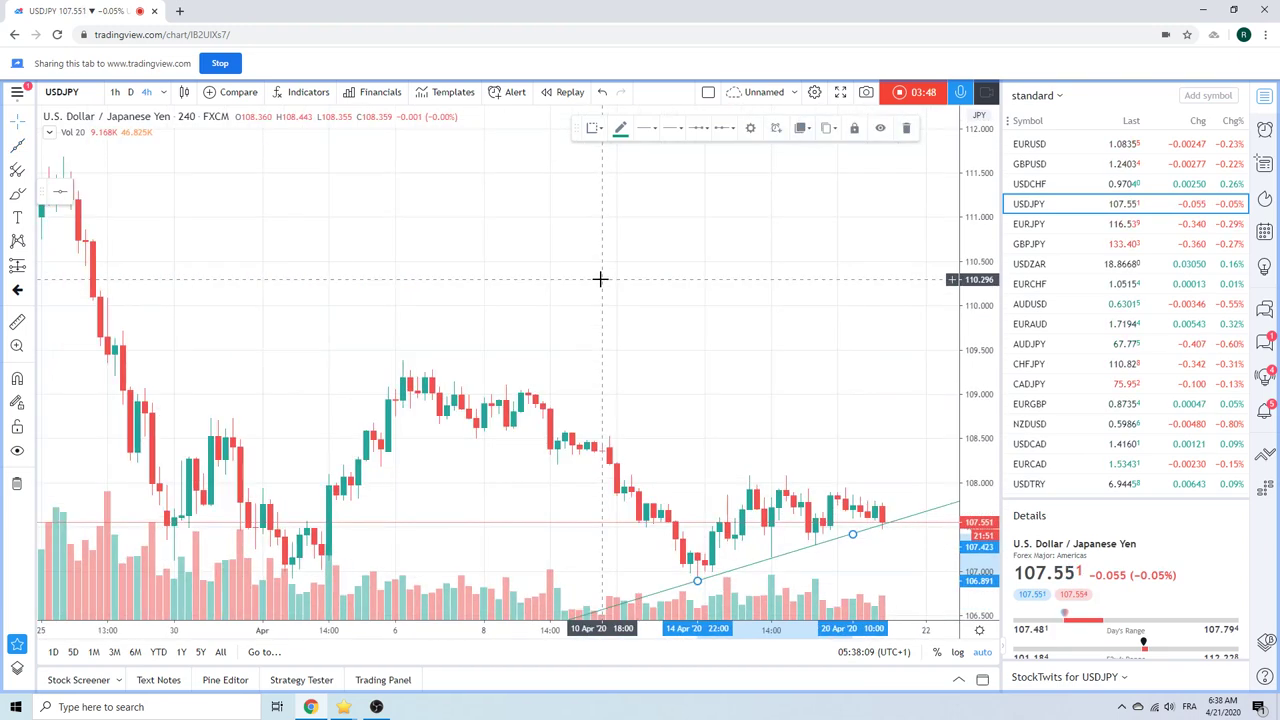
{"action": "scroll", "coordinate": [600, 279], "scroll_direction": "down", "scroll_amount": 2}
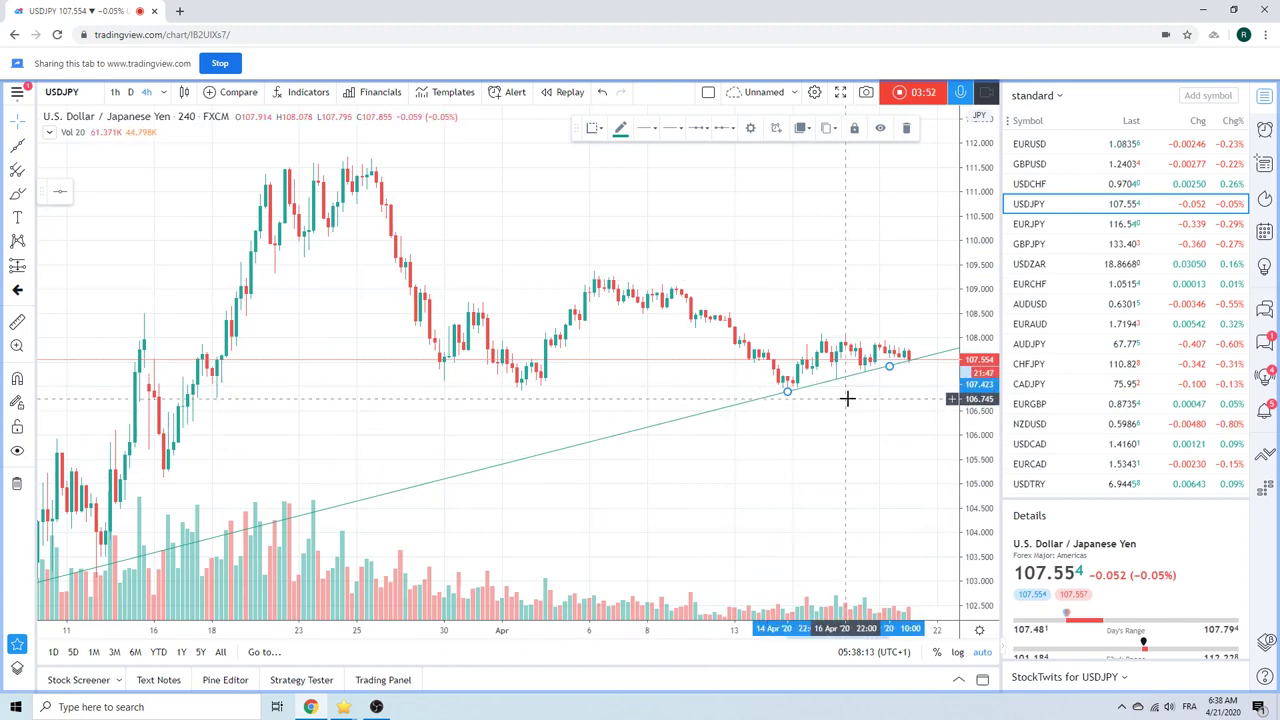
{"action": "scroll", "coordinate": [766, 374], "scroll_direction": "up", "scroll_amount": 3}
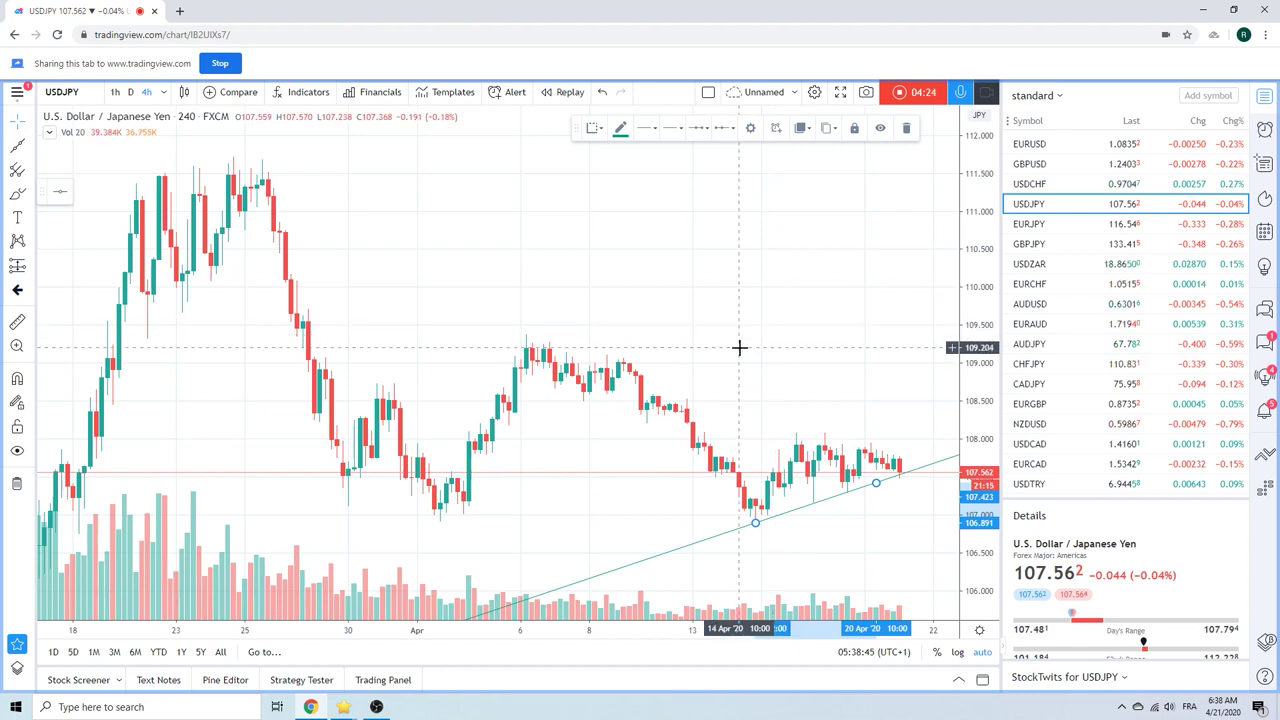
{"action": "scroll", "coordinate": [737, 347], "scroll_direction": "up", "scroll_amount": 2}
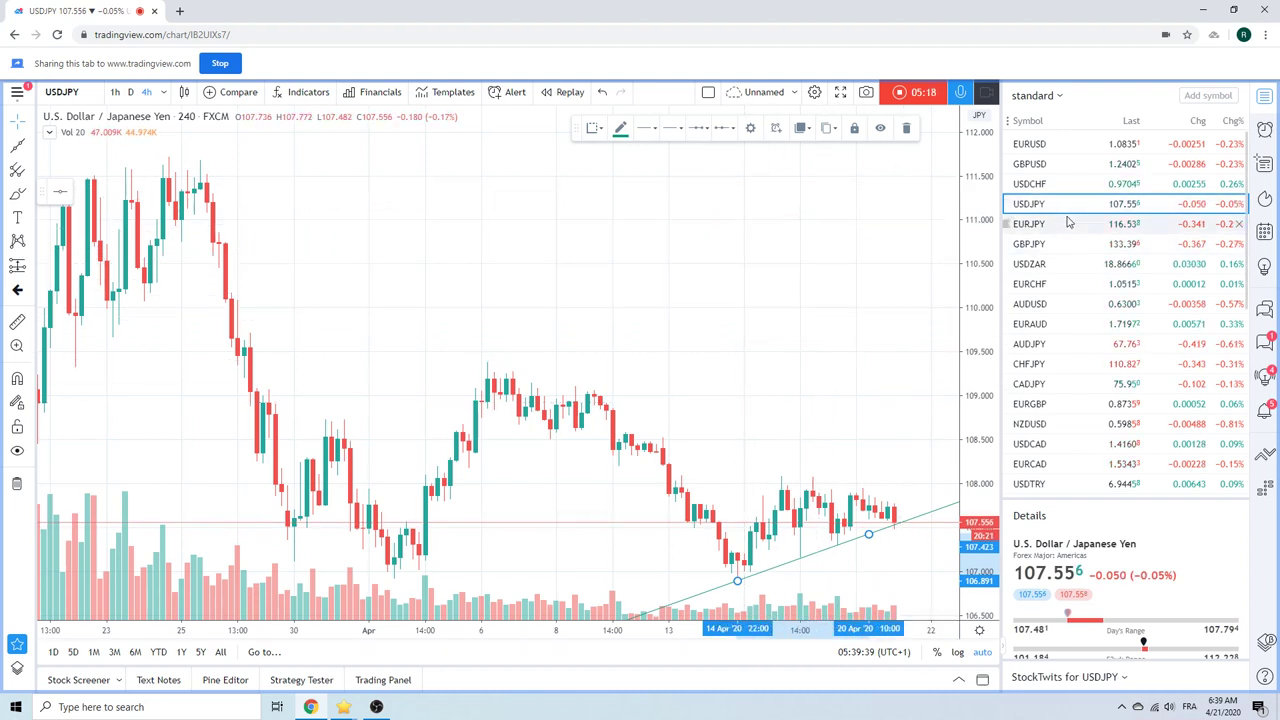
Look over the EURJPY chart, then bring up GBPJPY
{"action": "left_click", "coordinate": [1034, 222]}
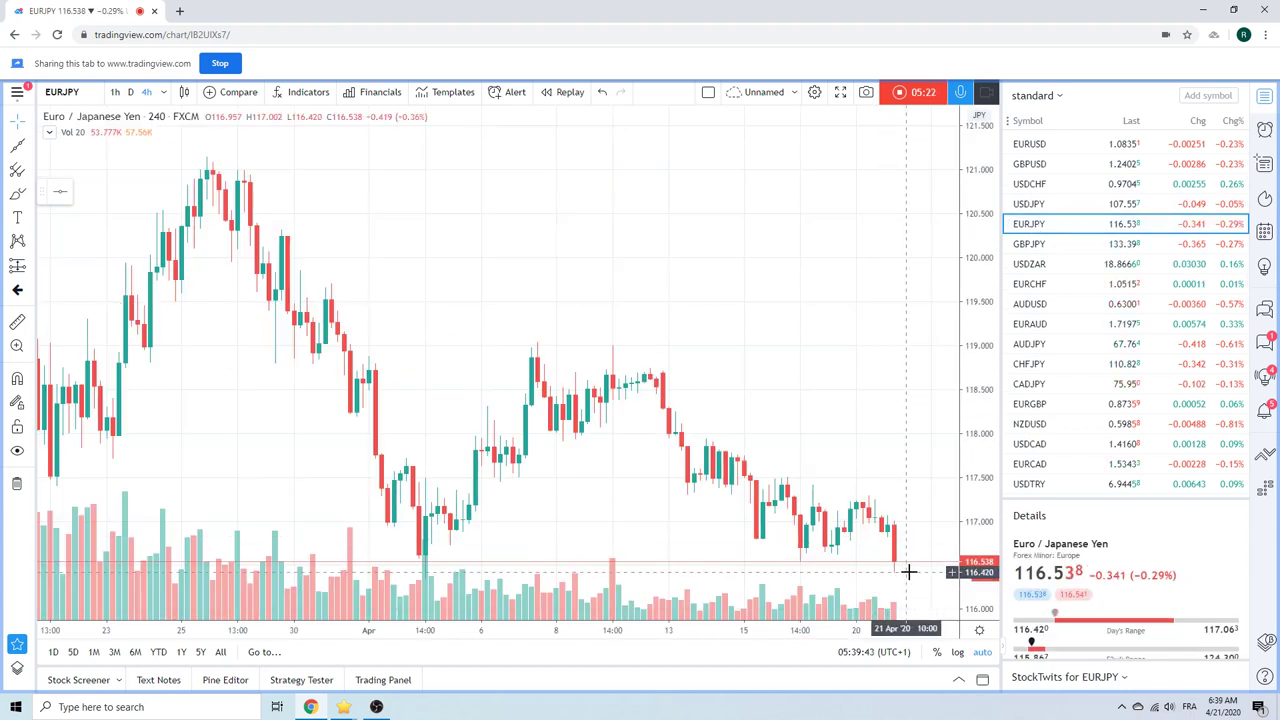
{"action": "left_click", "coordinate": [1038, 245]}
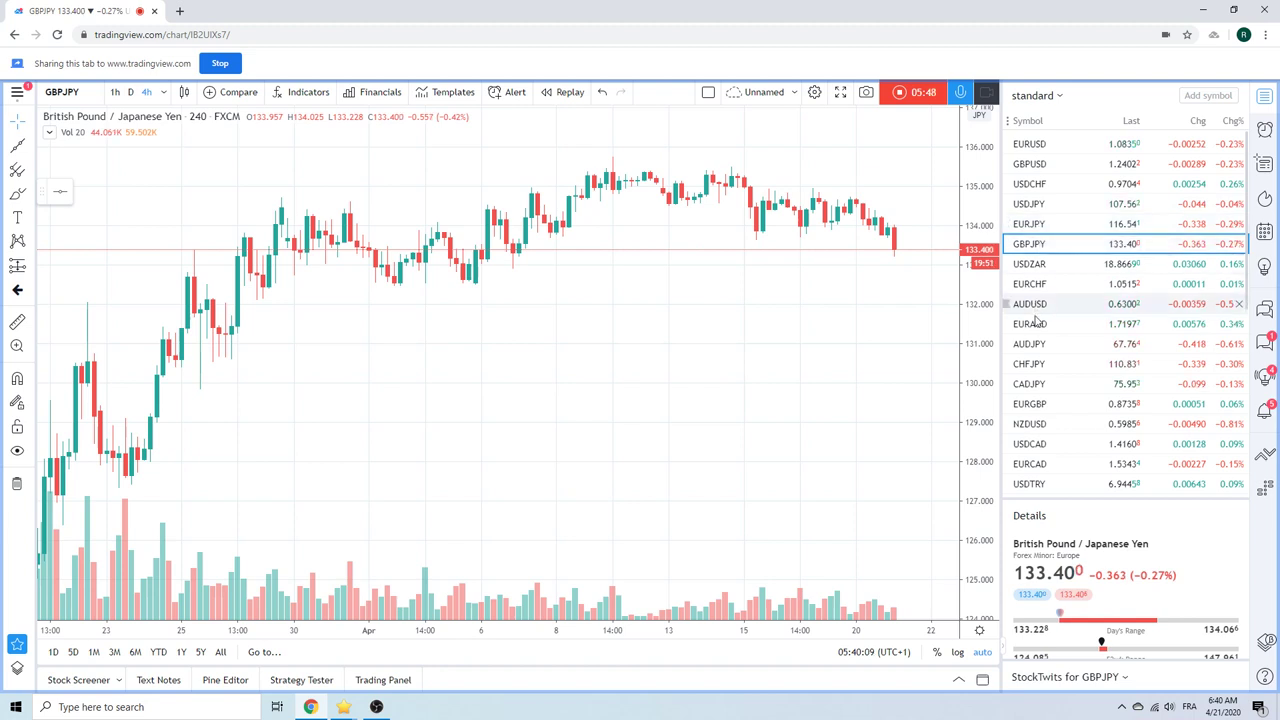
Switch the chart to AUDJPY on the 1D timeframe
{"action": "left_click", "coordinate": [1033, 346]}
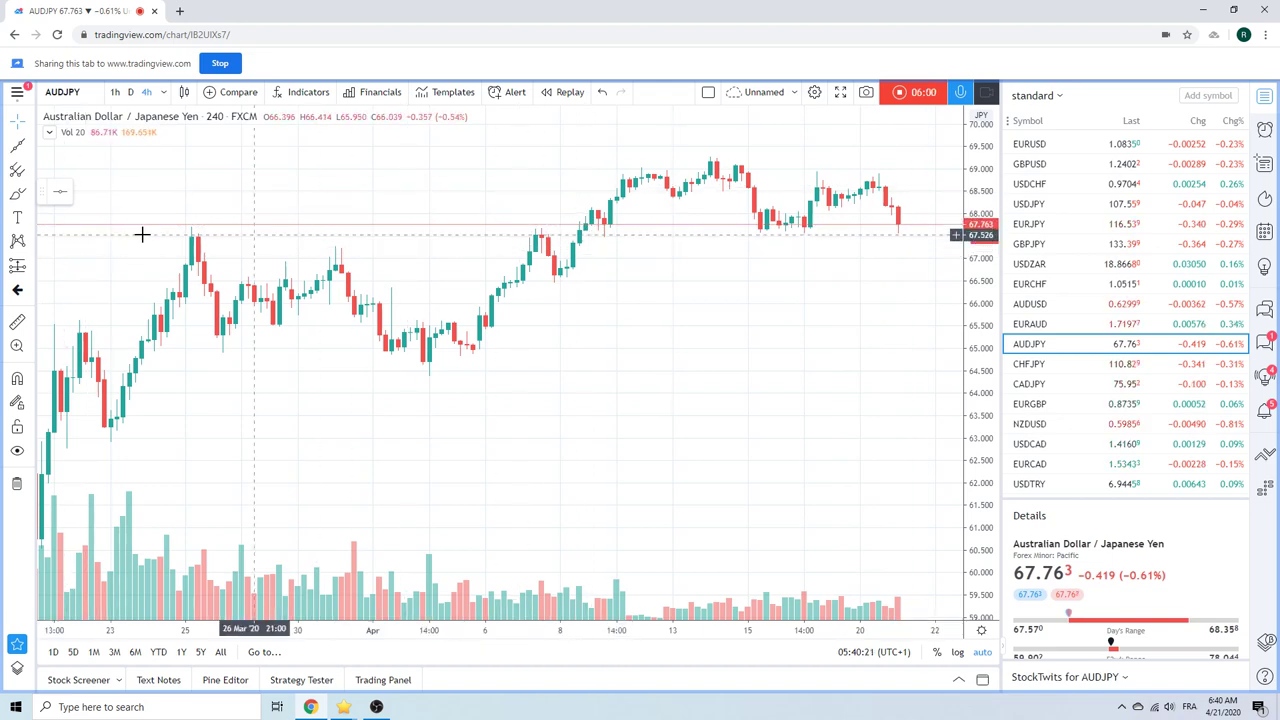
{"action": "scroll", "coordinate": [451, 240], "scroll_direction": "down", "scroll_amount": 4}
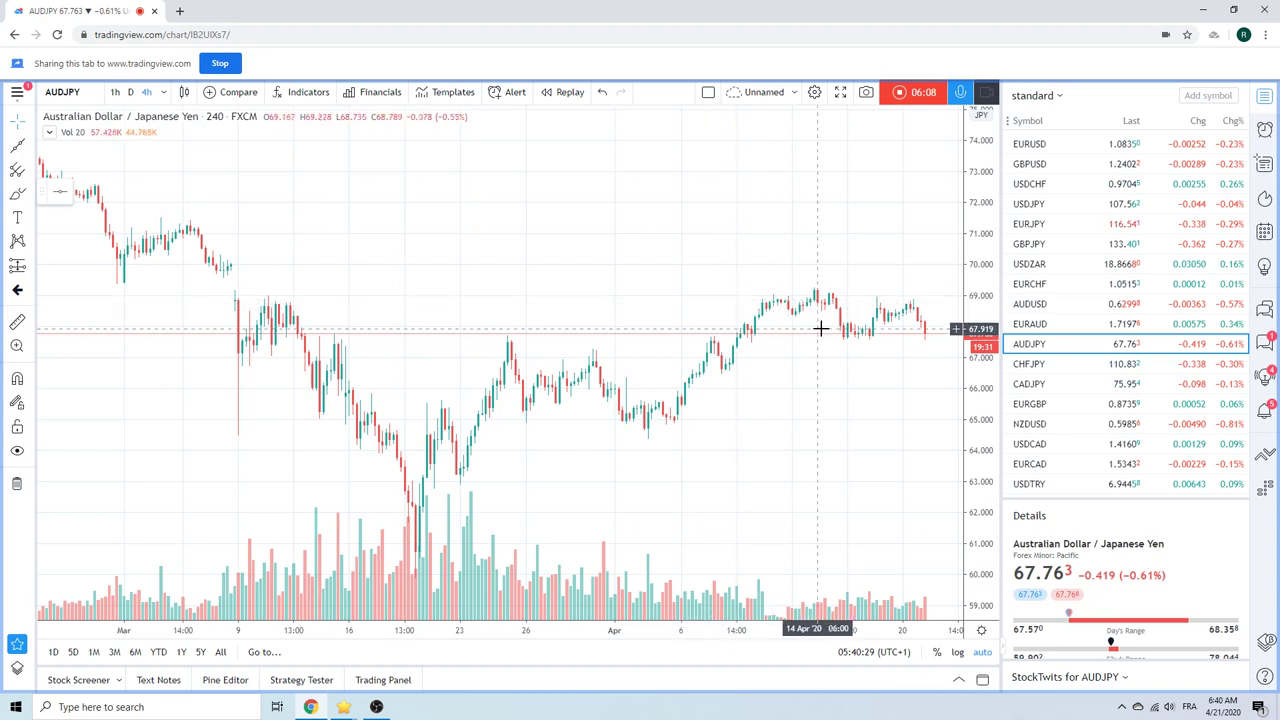
{"action": "left_click", "coordinate": [130, 92]}
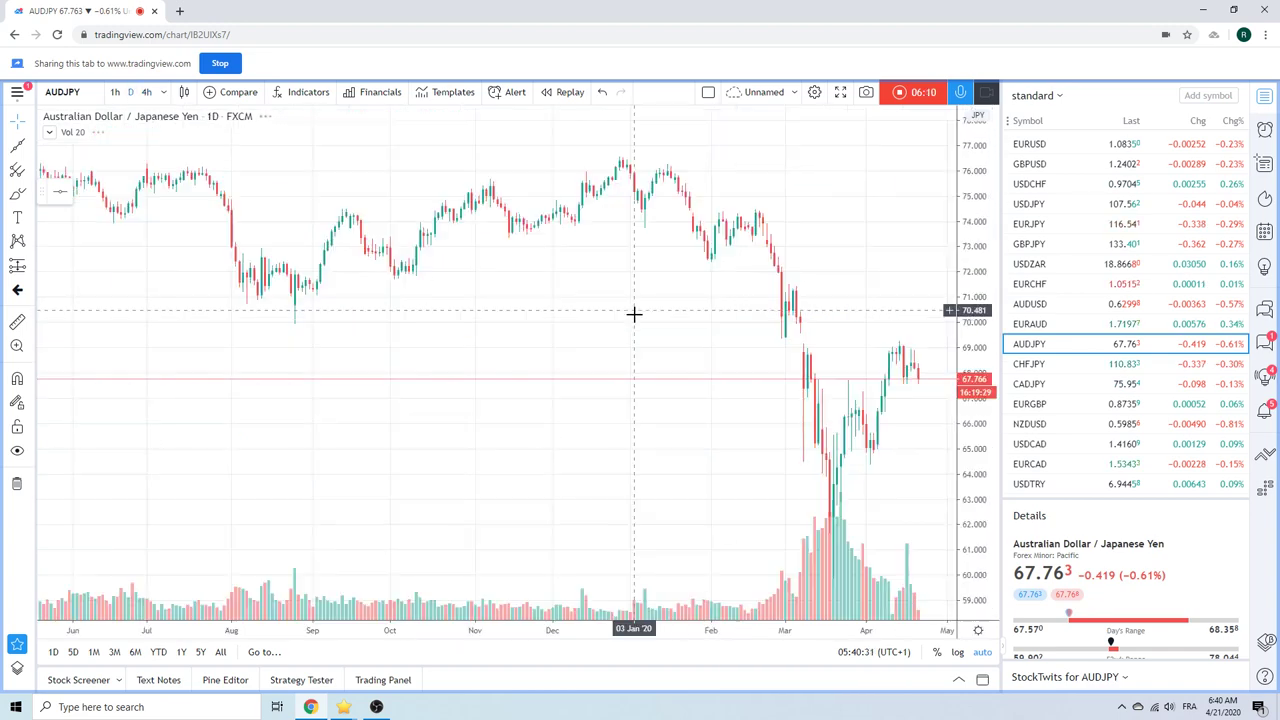
{"action": "scroll", "coordinate": [634, 314], "scroll_direction": "up", "scroll_amount": 3}
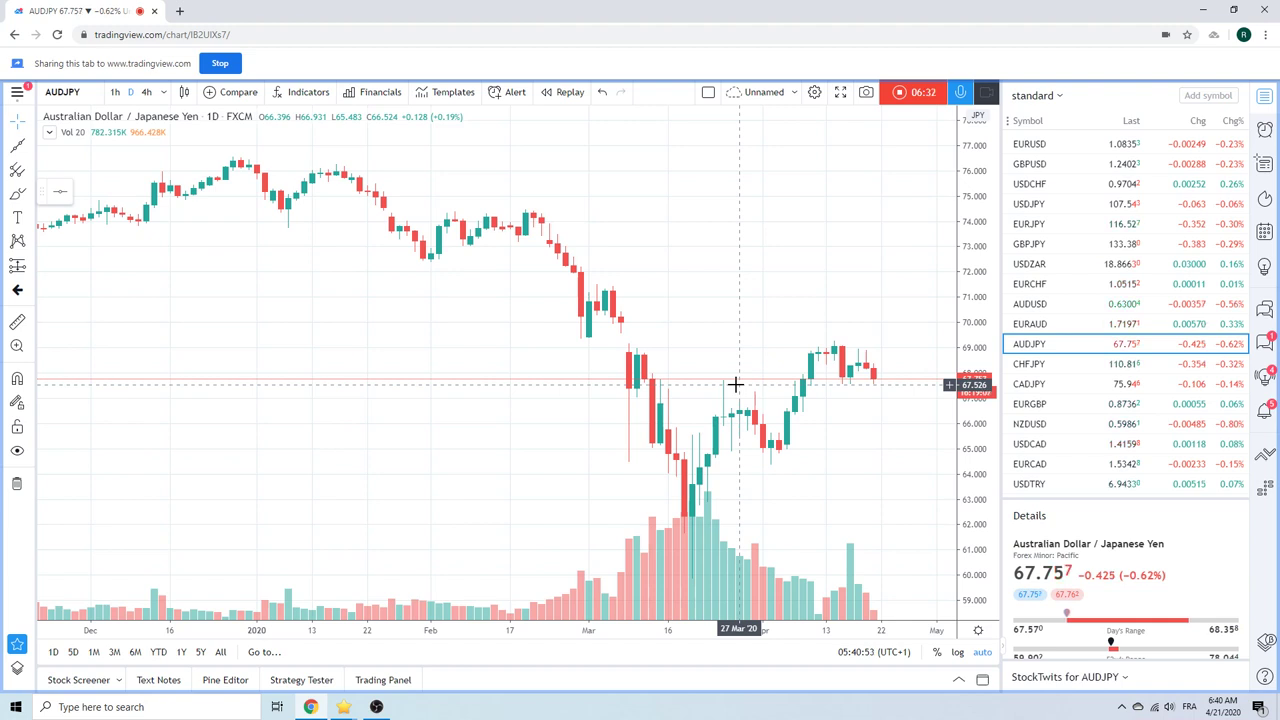
Open USDCHF and zoom the chart out and back in to review it
{"action": "left_click", "coordinate": [1034, 186]}
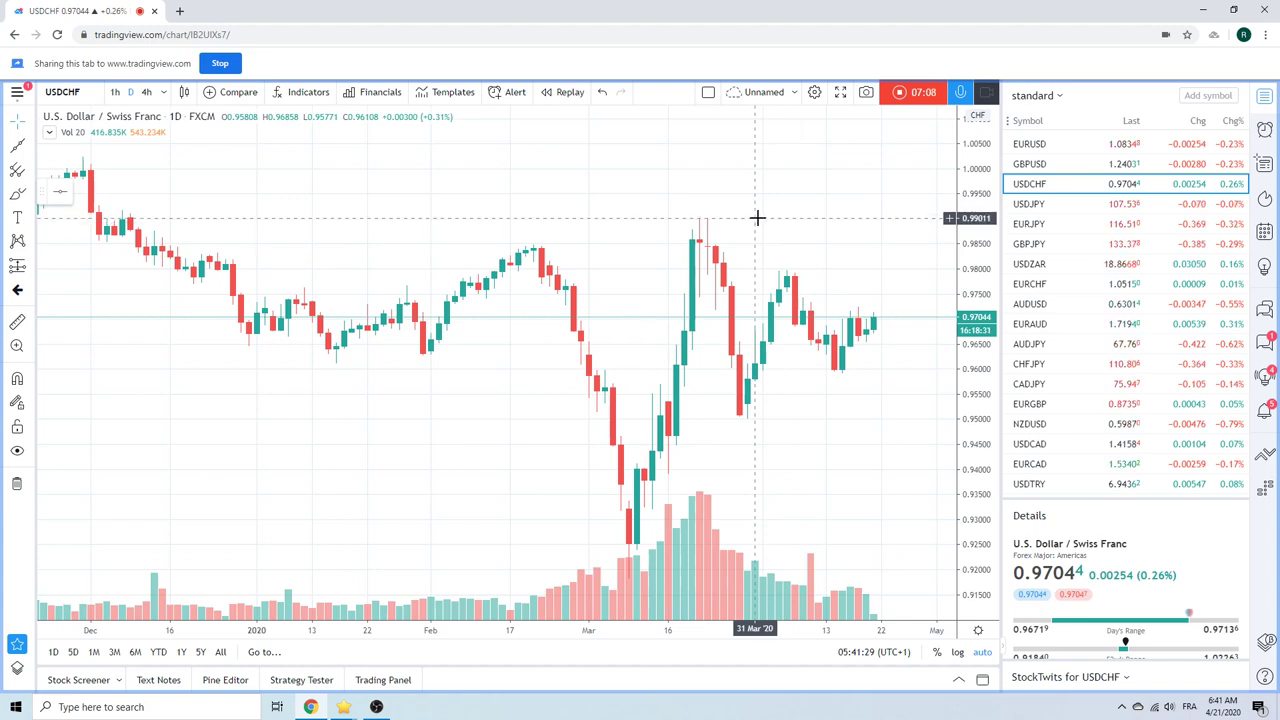
{"action": "scroll", "coordinate": [757, 217], "scroll_direction": "down", "scroll_amount": 2}
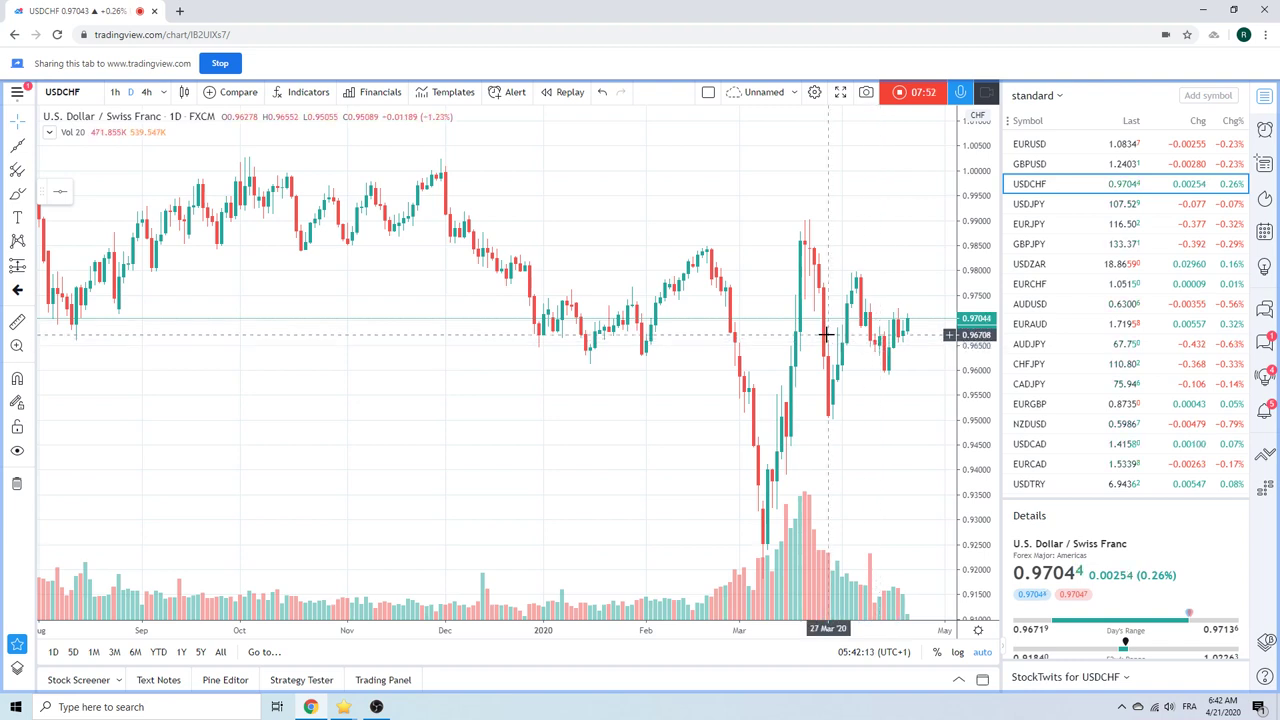
{"action": "scroll", "coordinate": [790, 335], "scroll_direction": "up", "scroll_amount": 2}
{"action": "scroll", "coordinate": [790, 335], "scroll_direction": "up", "scroll_amount": 2}
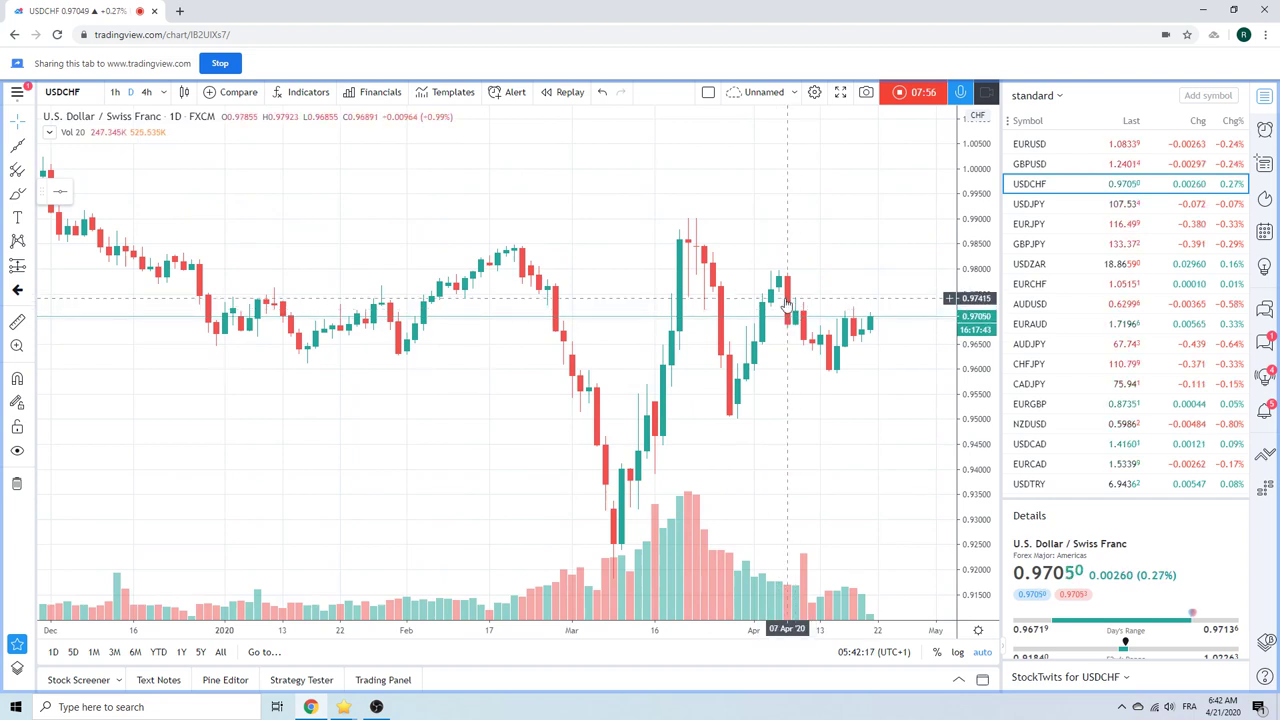
Review USDZAR, then switch to the USDCAD daily chart
{"action": "left_click", "coordinate": [1043, 265]}
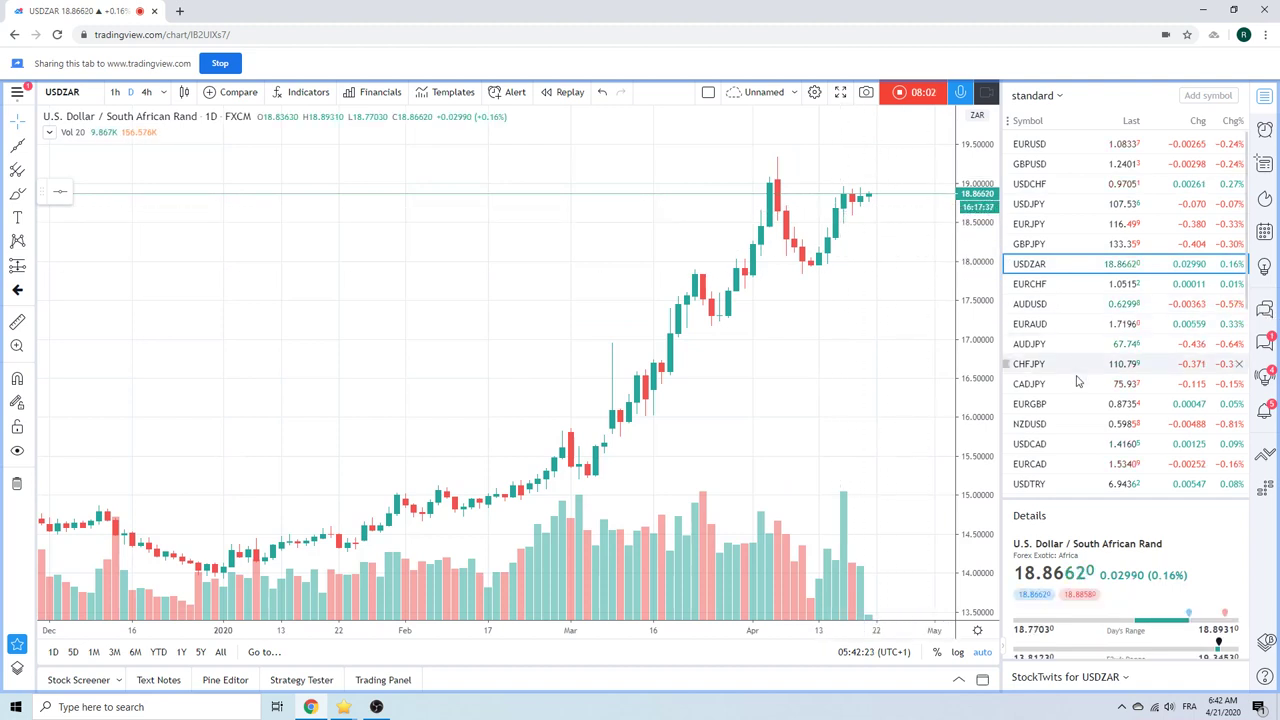
{"action": "left_click", "coordinate": [1040, 445]}
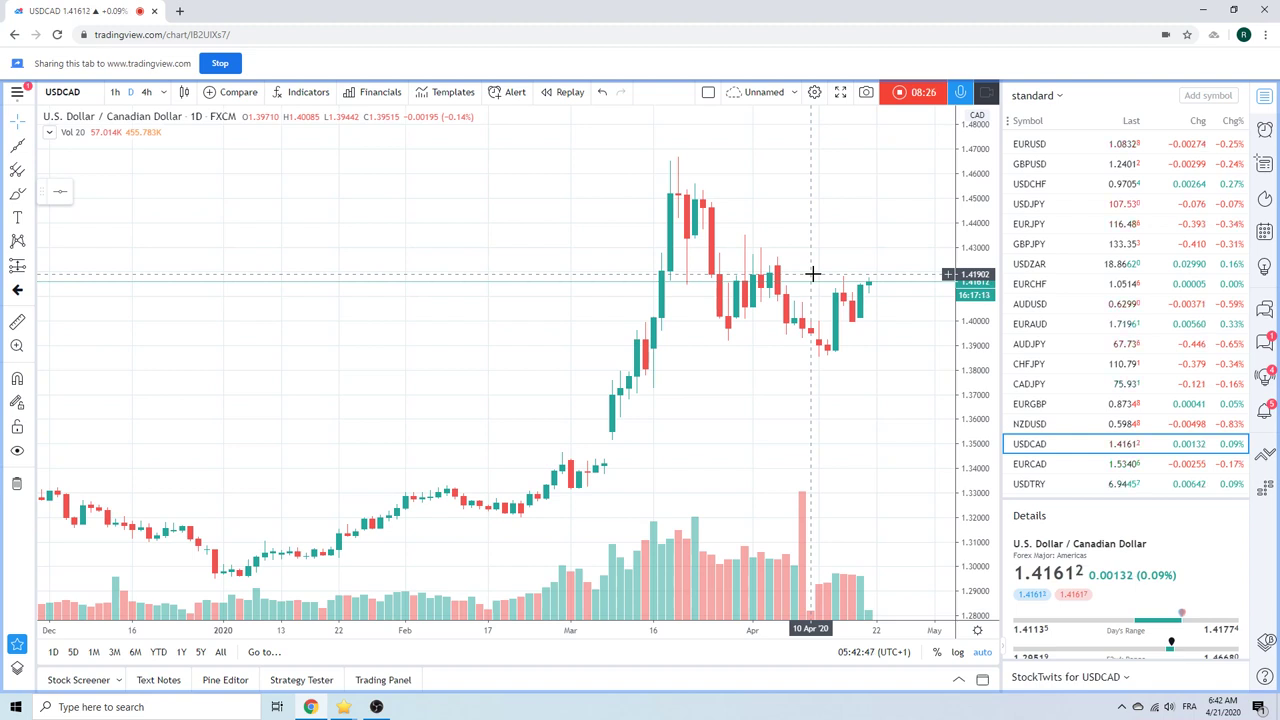
{"action": "scroll", "coordinate": [1110, 362], "scroll_direction": "down", "scroll_amount": 5}
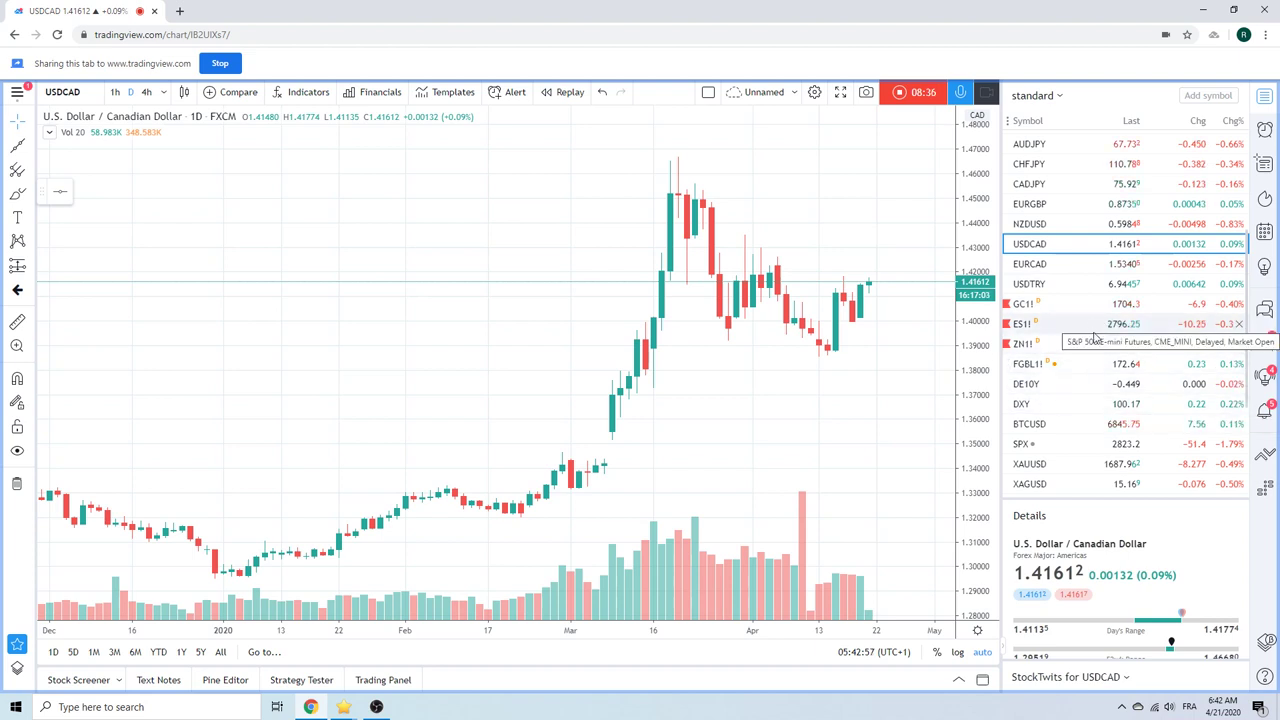
{"action": "scroll", "coordinate": [1094, 345], "scroll_direction": "down", "scroll_amount": 2}
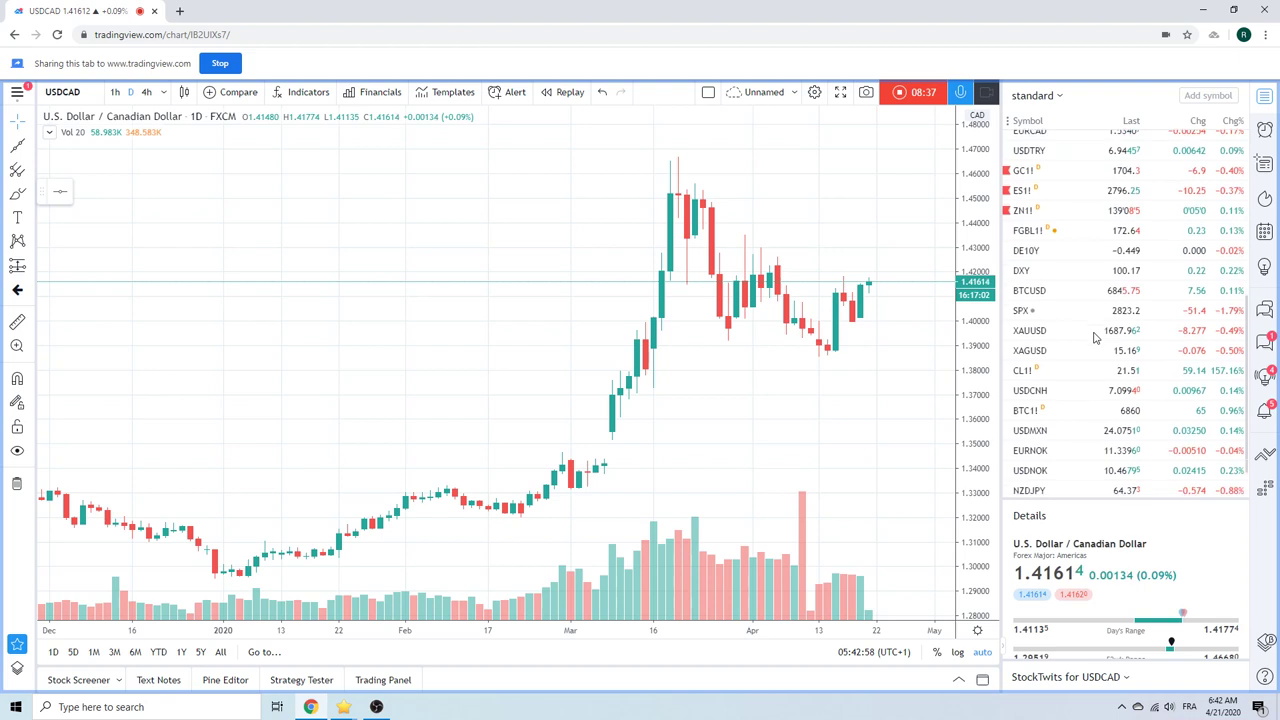
Display the CL1! Light Crude Oil Futures daily chart
{"action": "left_click", "coordinate": [1030, 372]}
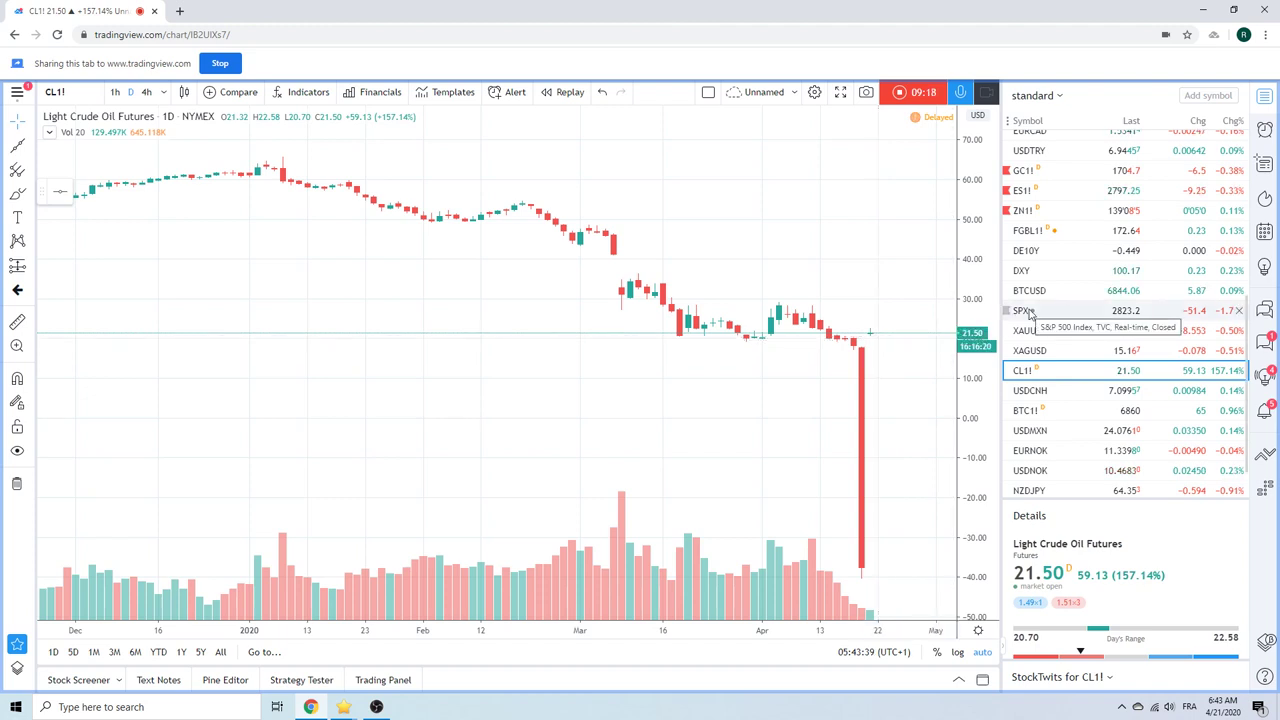
Check ES1! and its rising trend line, then switch to FBTP1!
{"action": "left_click", "coordinate": [1025, 190]}
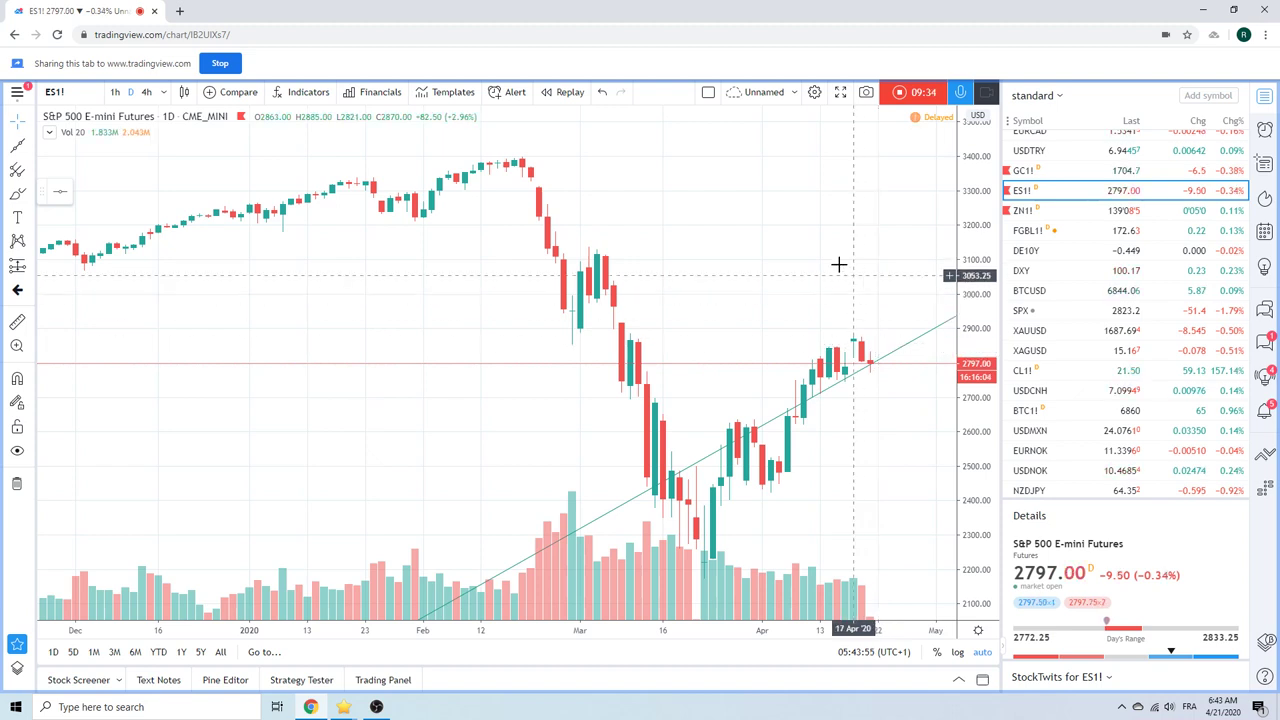
{"action": "scroll", "coordinate": [1153, 277], "scroll_direction": "down", "scroll_amount": 2}
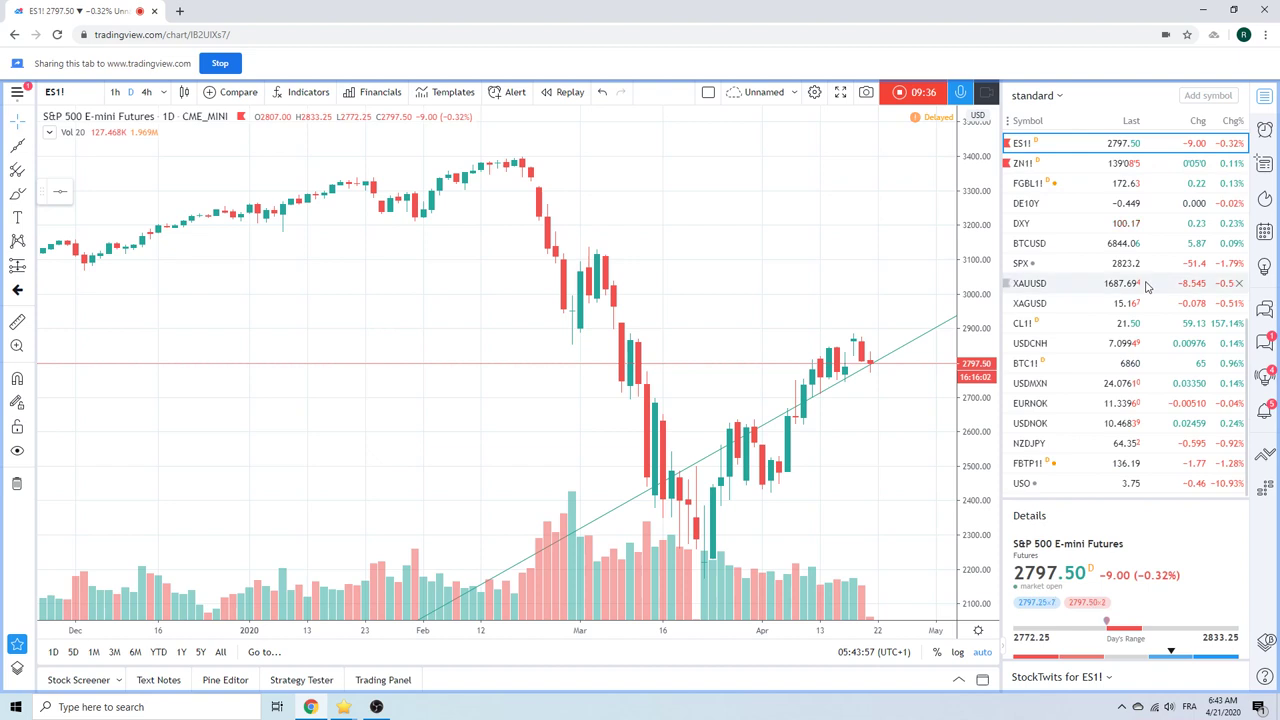
{"action": "left_click", "coordinate": [1057, 470]}
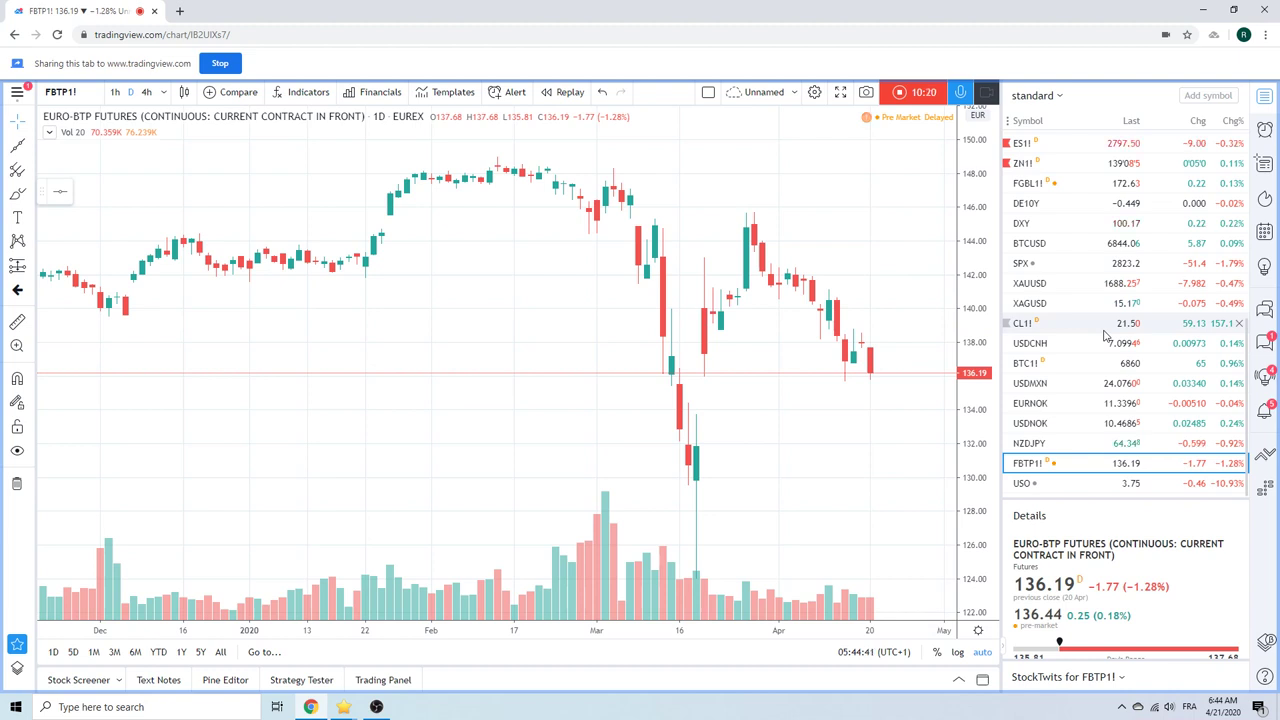
Open the USDNOK daily chart and return the watchlist to the top
{"action": "left_click", "coordinate": [1039, 426]}
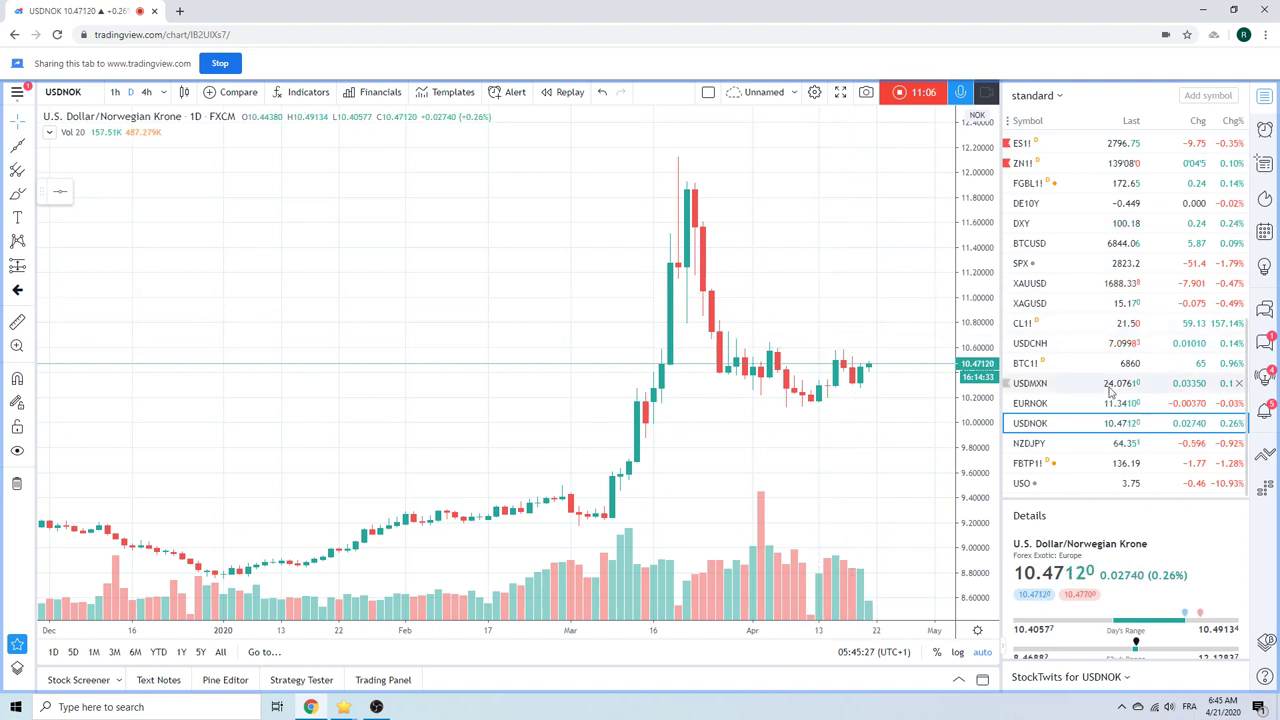
{"action": "scroll", "coordinate": [1108, 385], "scroll_direction": "up", "scroll_amount": 5}
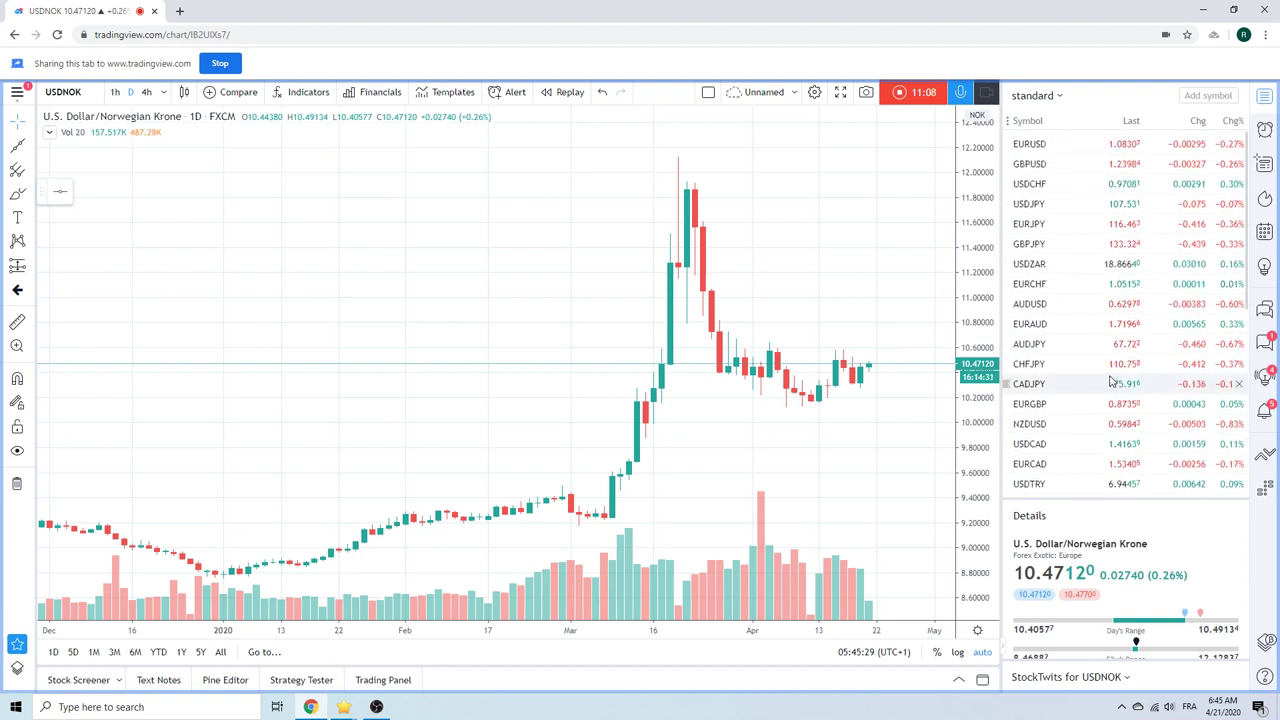